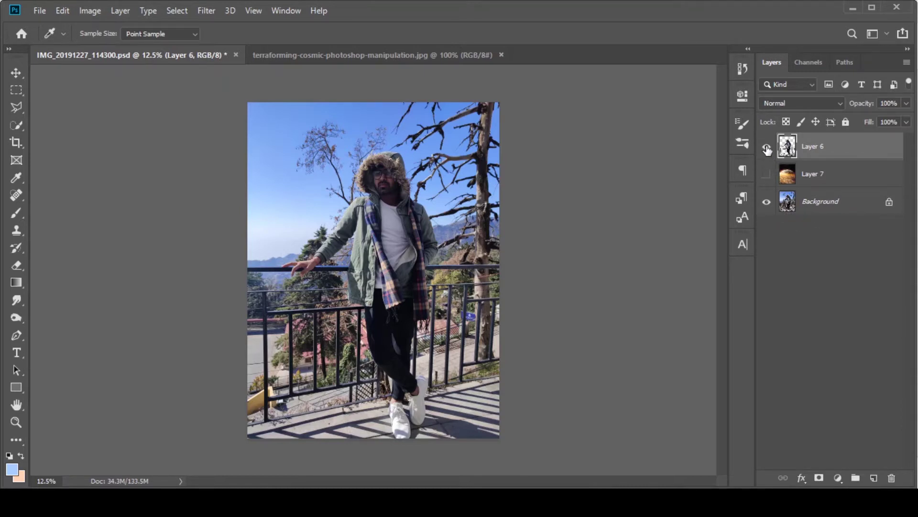
Show Layer 7's cosmic planet scene behind the man and duplicate Layer 6 into Layer 6 copy.
click(767, 201)
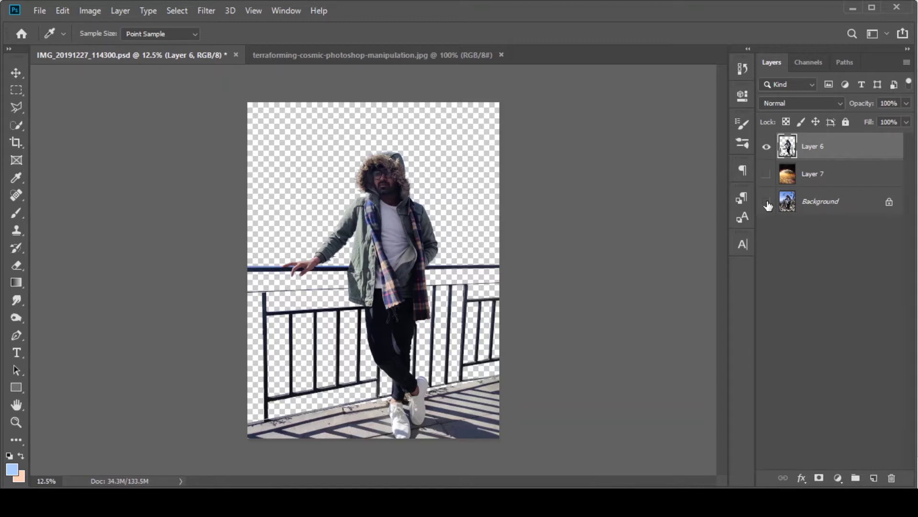
click(768, 202)
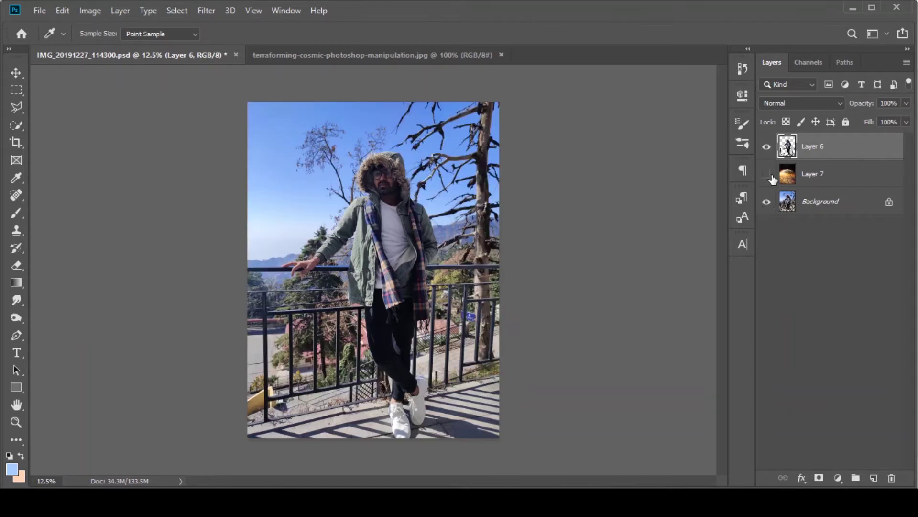
click(767, 175)
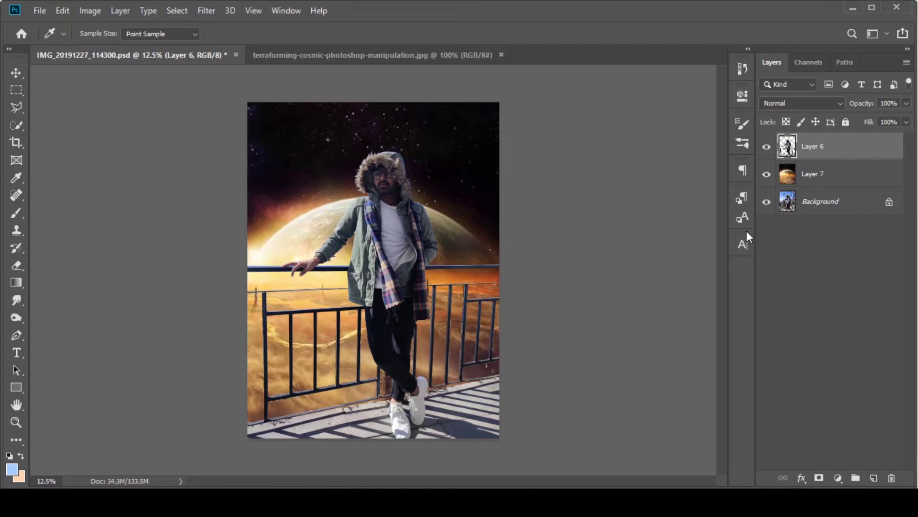
key(ctrl+j)
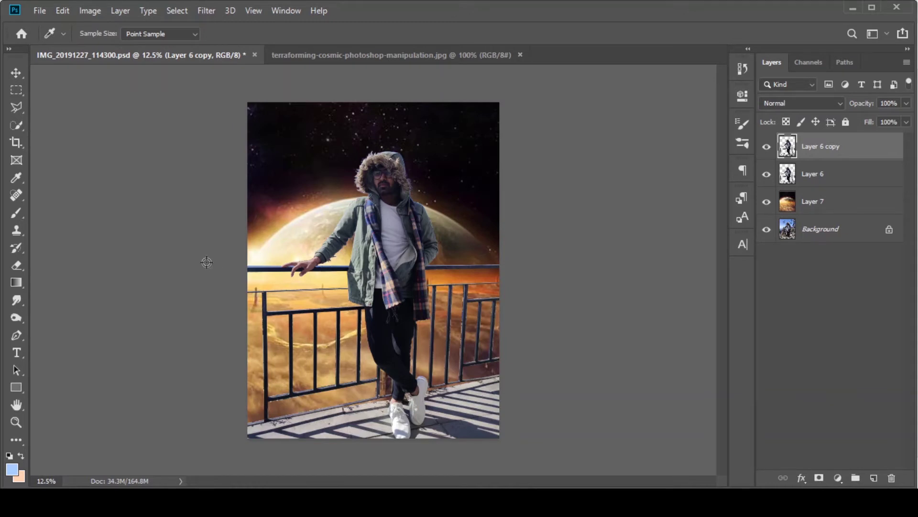
Open Image > Adjustments > Match Color for Layer 6 copy.
click(93, 13)
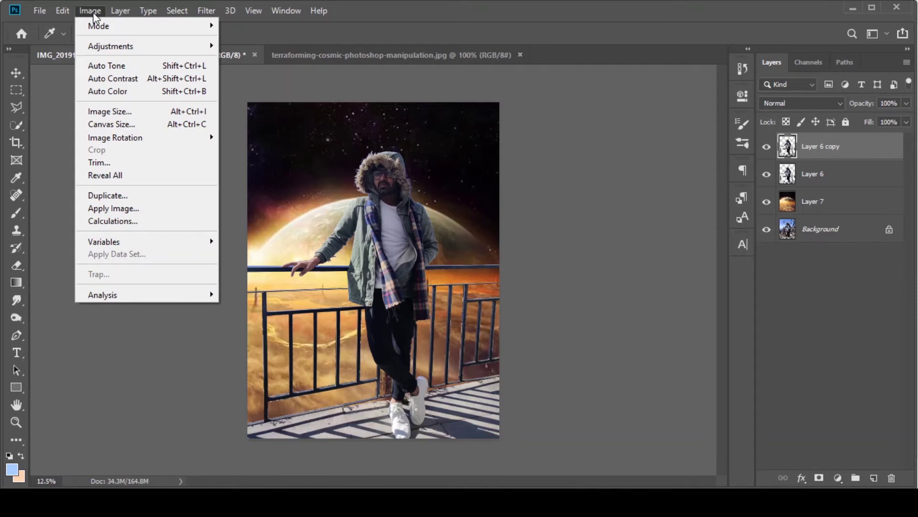
mouse_move(94, 46)
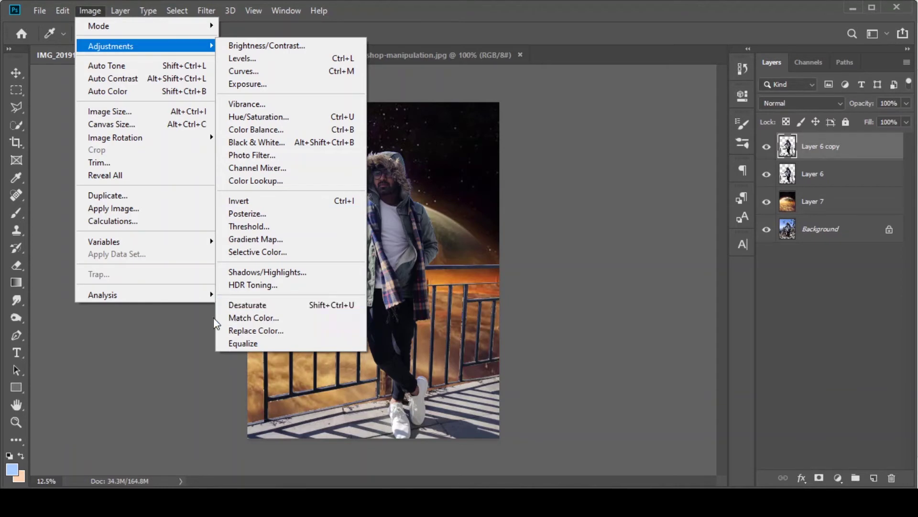
click(255, 318)
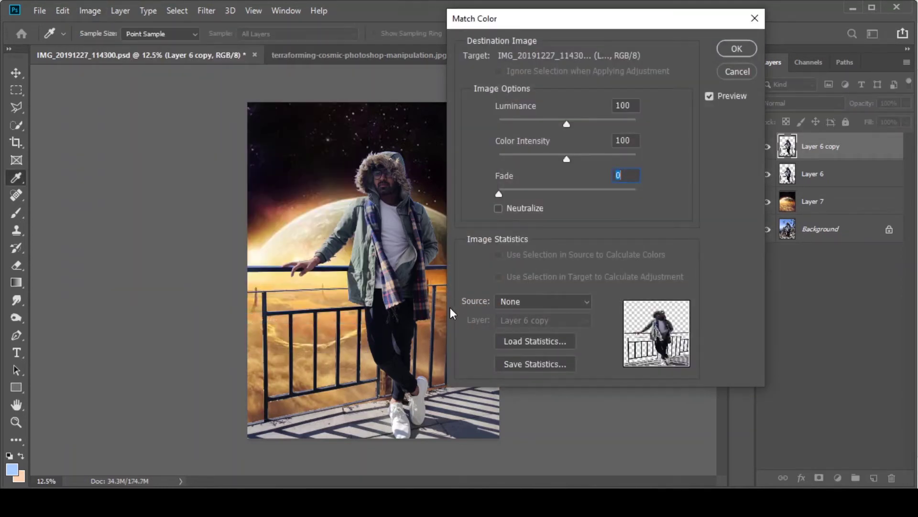
Match Layer 6 copy to the terraforming cosmic image with Luminance 96, Color Intensity 91, Fade 21.
click(525, 301)
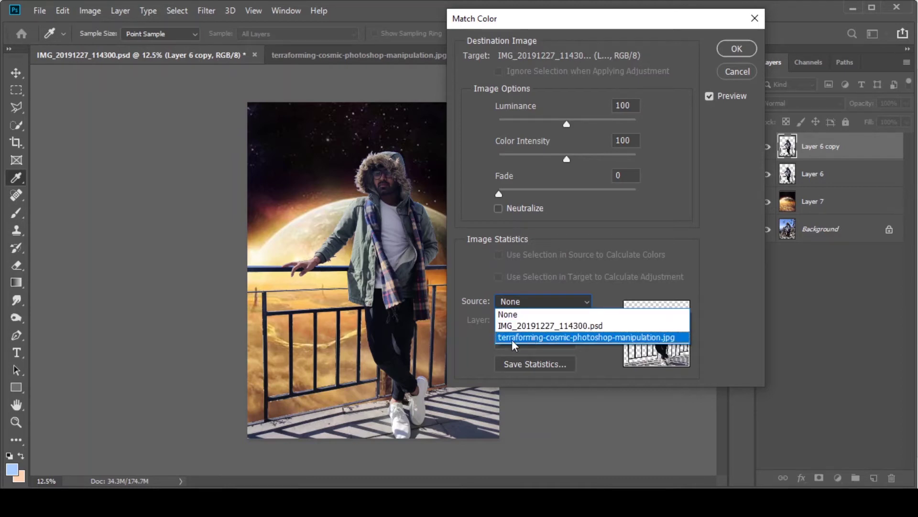
click(587, 337)
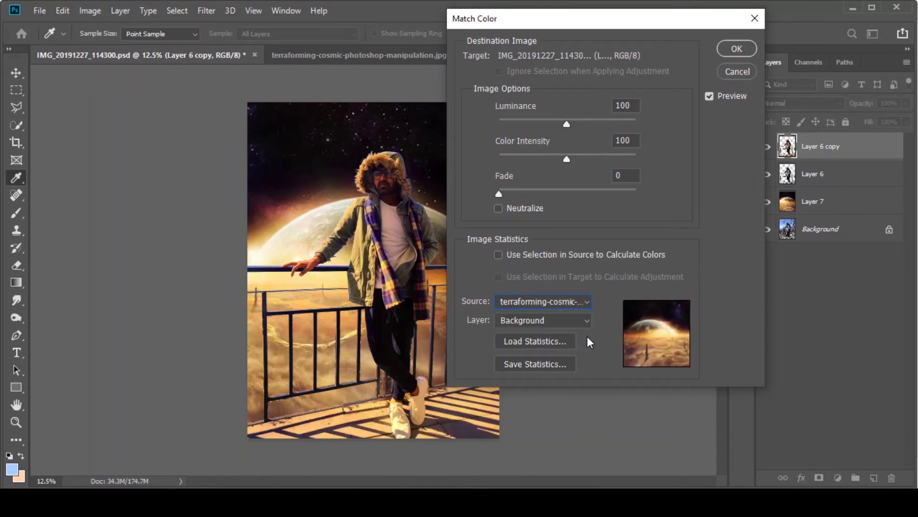
drag(507, 18, 589, 26)
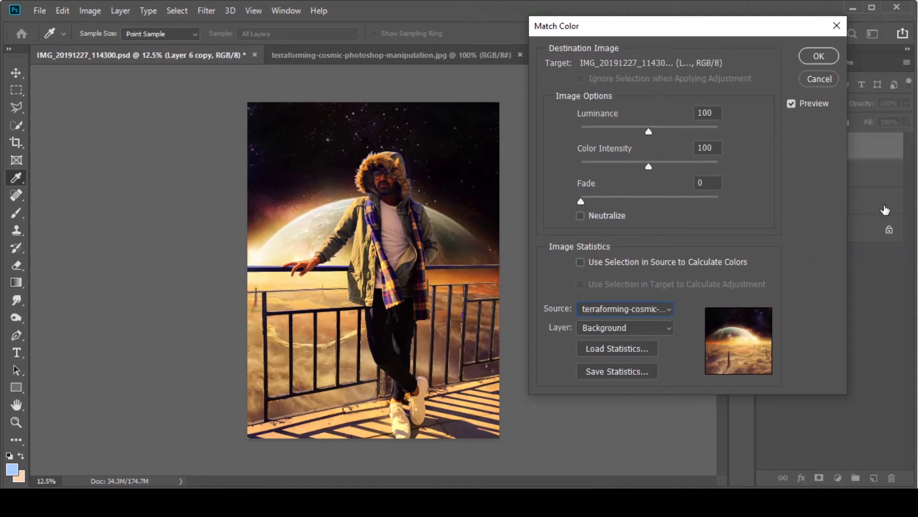
mouse_move(647, 131)
mouse_down()
mouse_move(567, 136)
mouse_move(664, 131)
mouse_up()
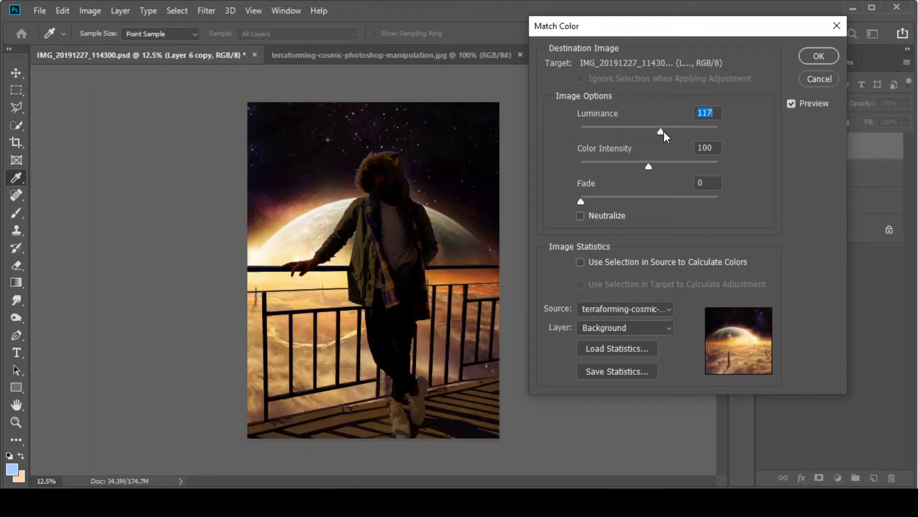
drag(726, 130, 647, 131)
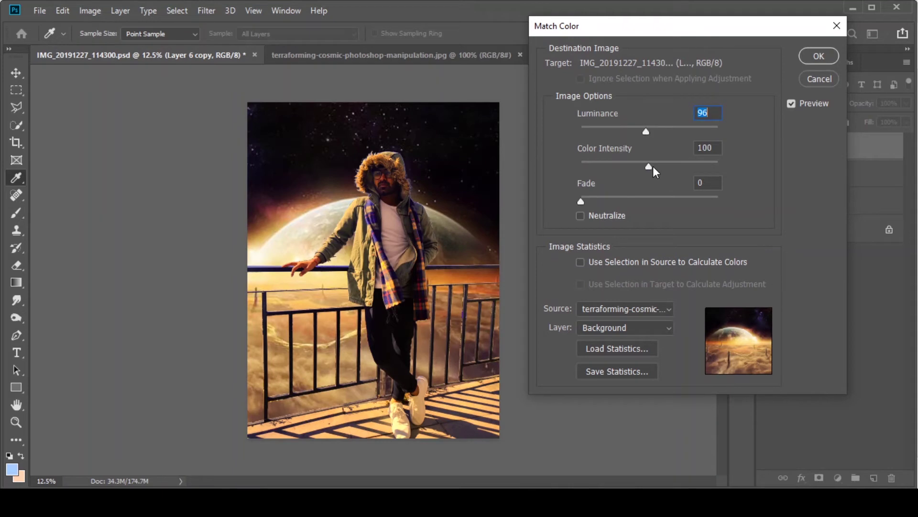
mouse_move(649, 166)
mouse_down()
mouse_move(615, 164)
mouse_move(674, 163)
mouse_move(643, 168)
mouse_up()
drag(582, 199, 608, 199)
Apply the Match Color and compare Layer 6 copy's matched and unmatched colours.
click(817, 56)
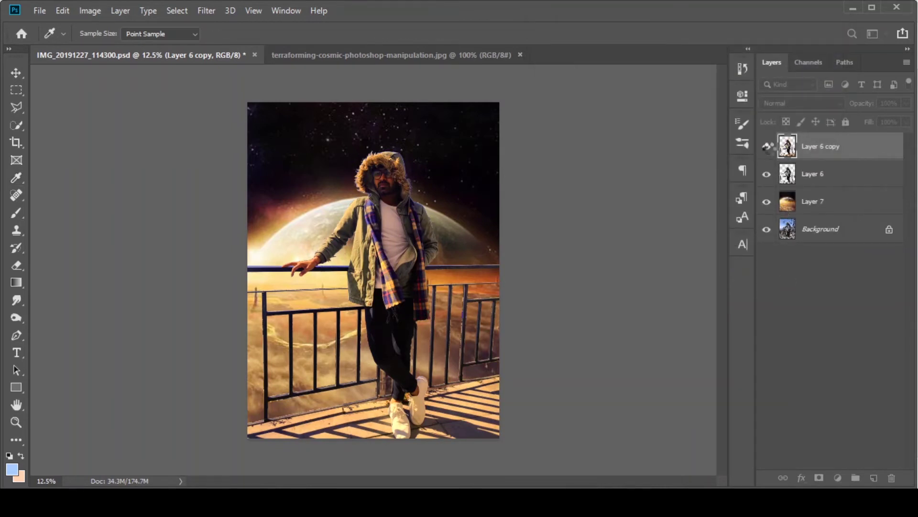
click(767, 147)
click(767, 148)
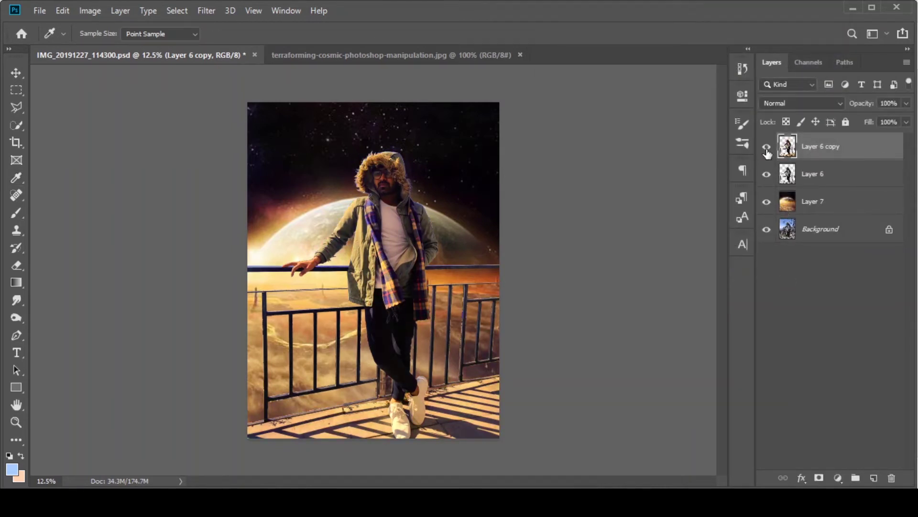
click(767, 149)
click(766, 148)
Hide Layer 6 copy and make the original Layer 6 the active layer.
click(767, 151)
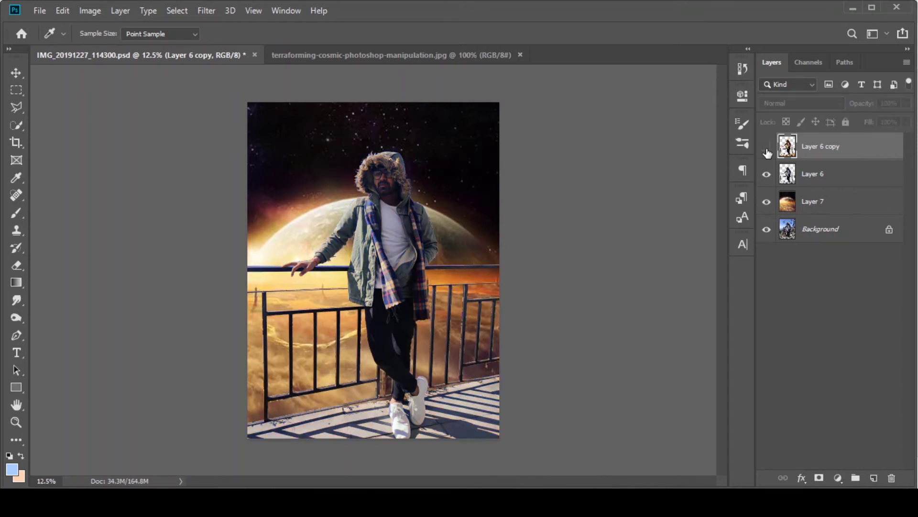
key(i)
click(820, 181)
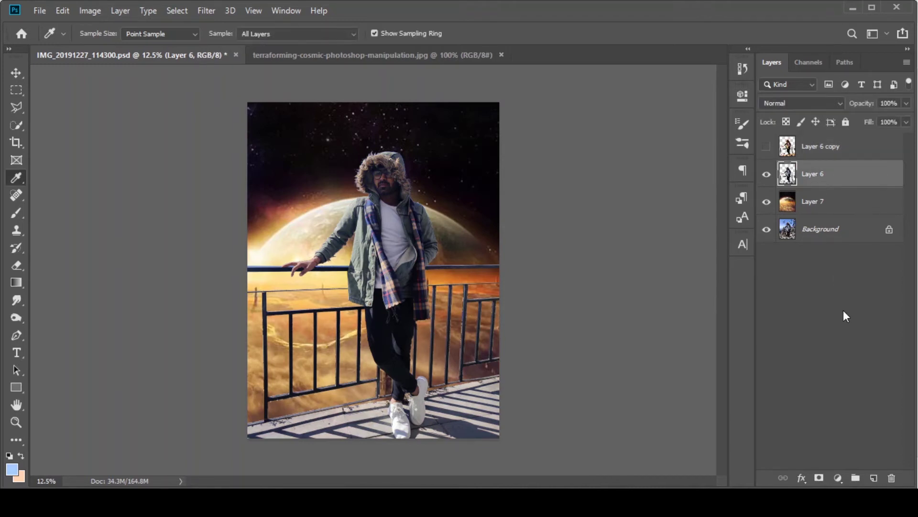
click(838, 477)
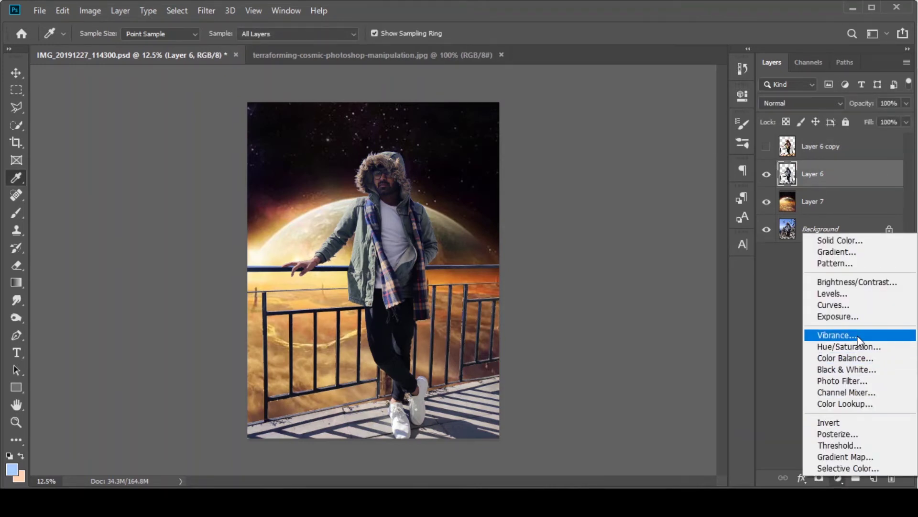
Add a Curves 1 adjustment clipped to Layer 6, targeting the adjustment rather than its mask.
click(825, 304)
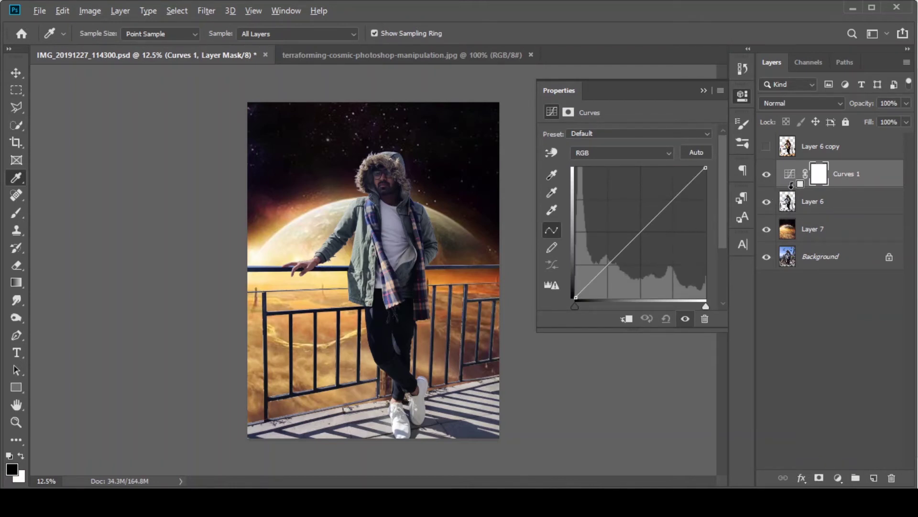
alt+click(791, 186)
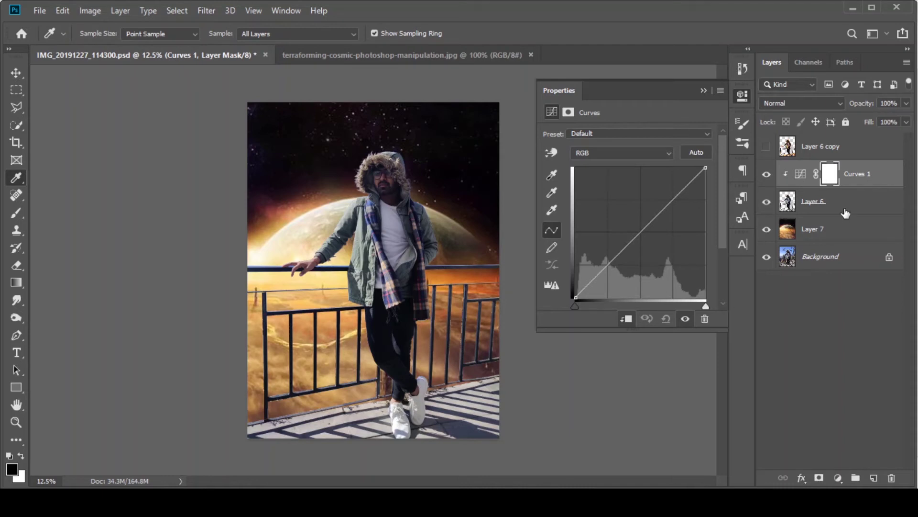
click(801, 175)
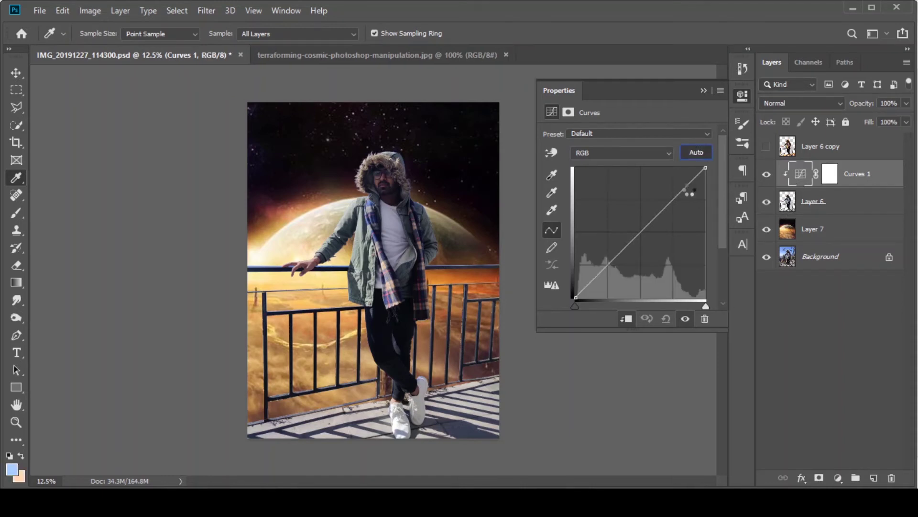
mouse_move(724, 149)
mouse_down()
mouse_move(724, 180)
mouse_move(724, 157)
mouse_up()
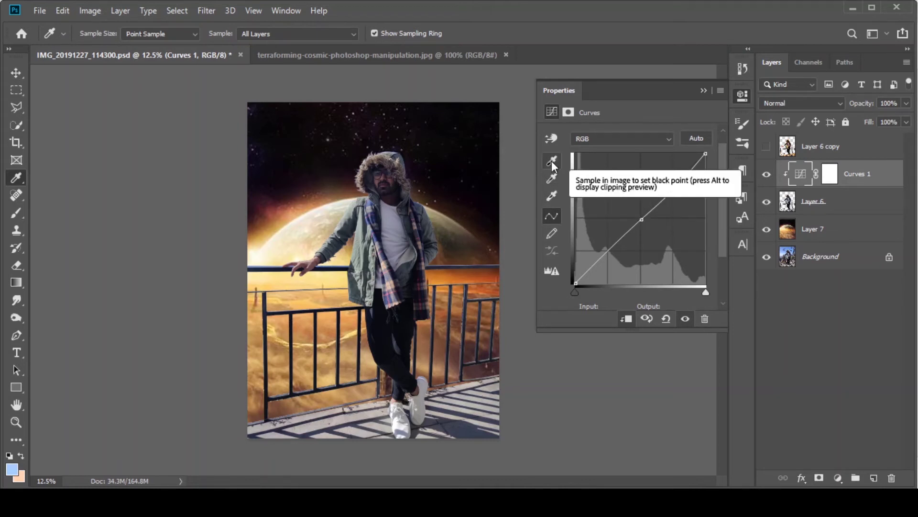
Set Curves 1's black point from the dark sky and add RGB curve points to darken the shadows.
click(552, 161)
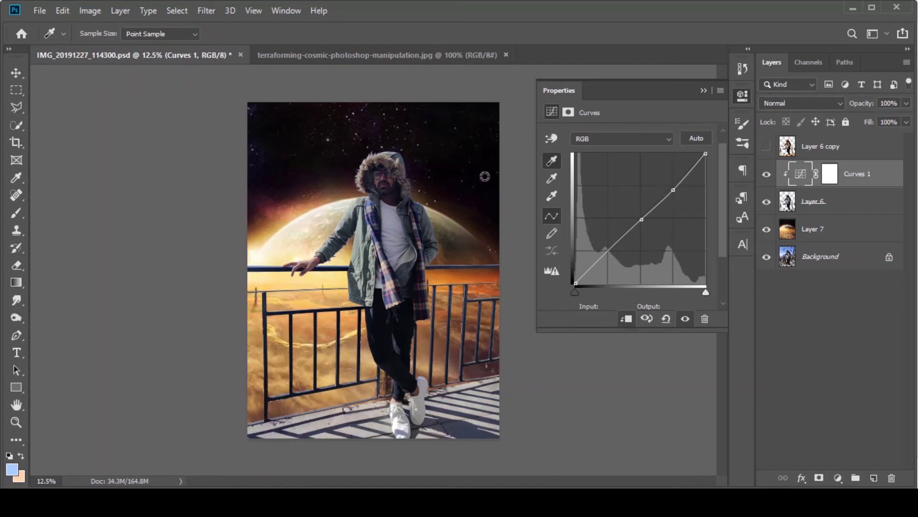
click(493, 206)
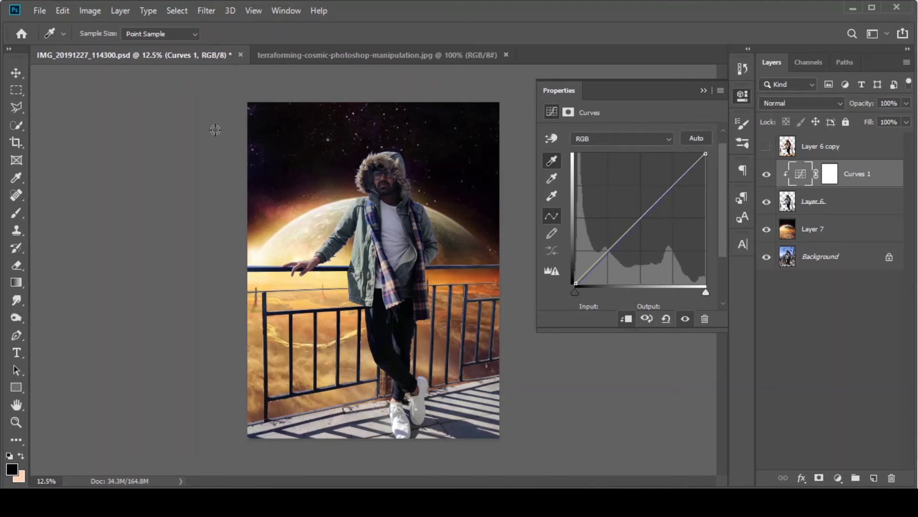
click(551, 197)
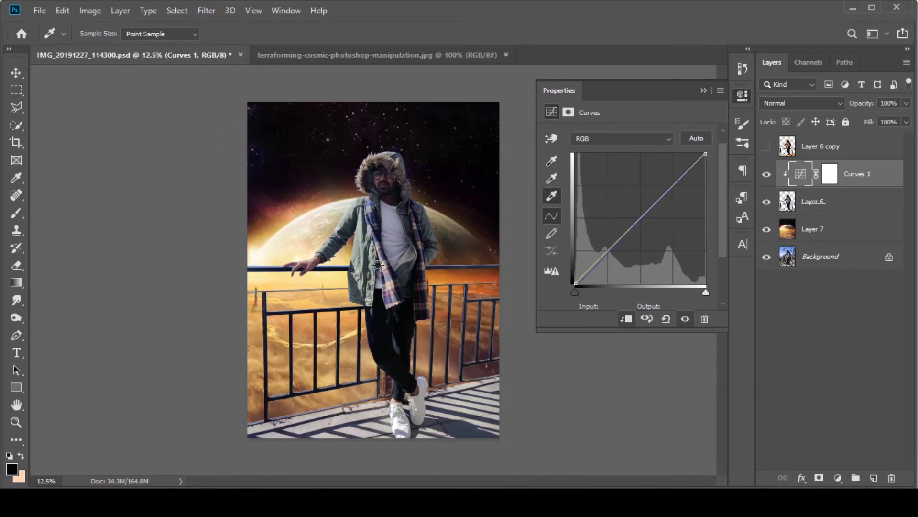
click(271, 249)
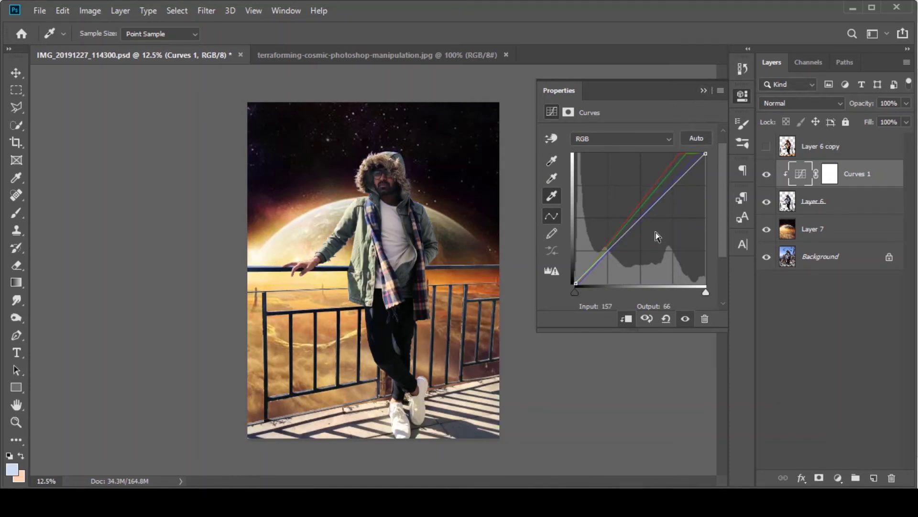
click(671, 185)
click(609, 254)
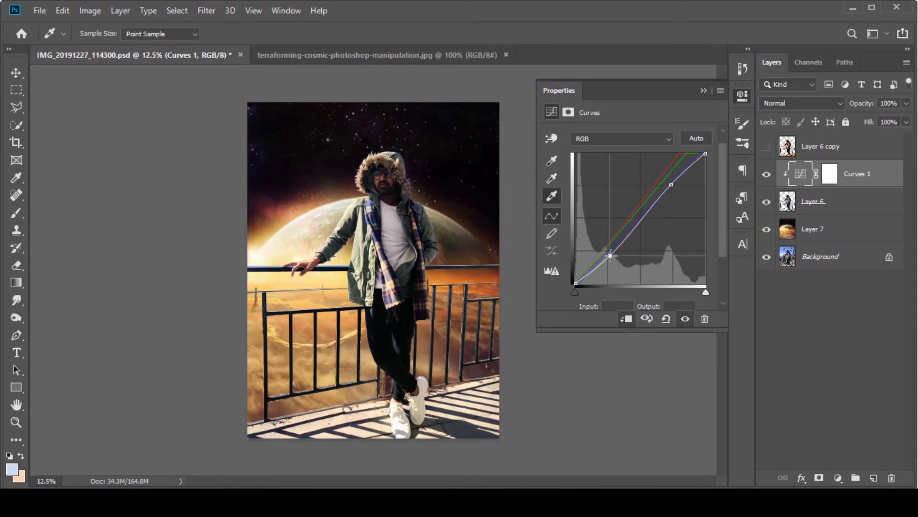
drag(608, 254, 608, 255)
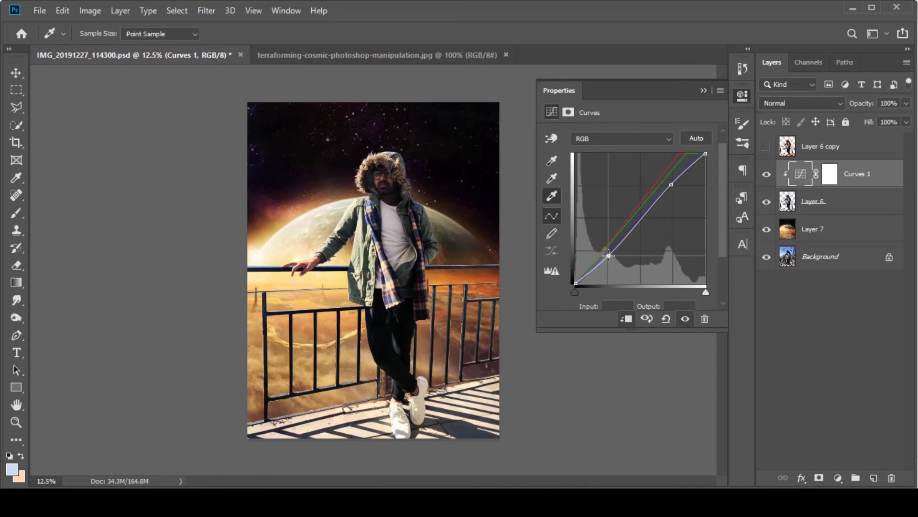
Sample the railing with the grey-point eyedropper to neutralise the man's colours.
click(552, 180)
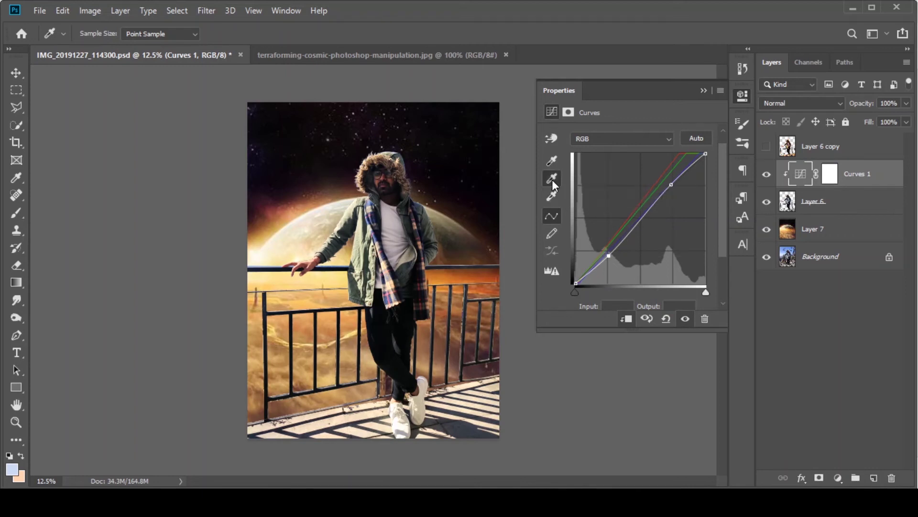
click(284, 256)
click(296, 285)
click(306, 300)
click(312, 288)
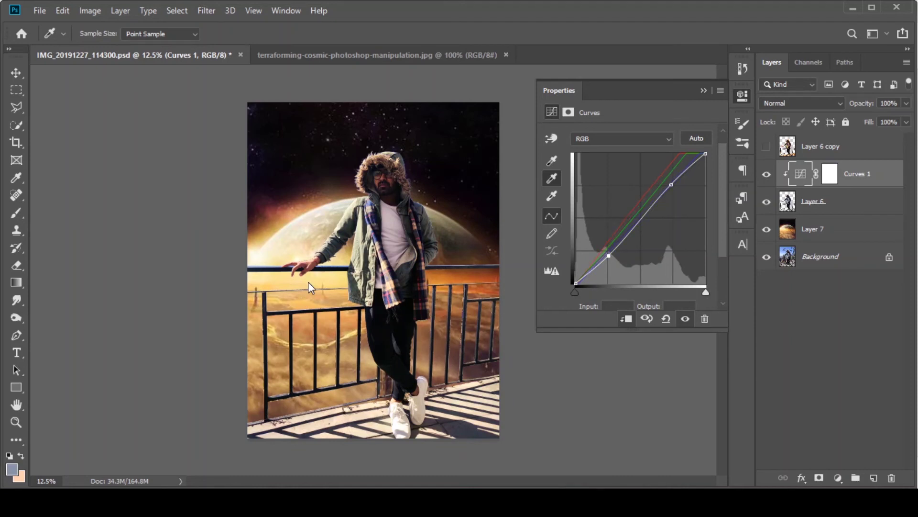
Set a white point in Curves 1 from a bright spot to brighten the man.
click(552, 178)
click(551, 197)
click(271, 256)
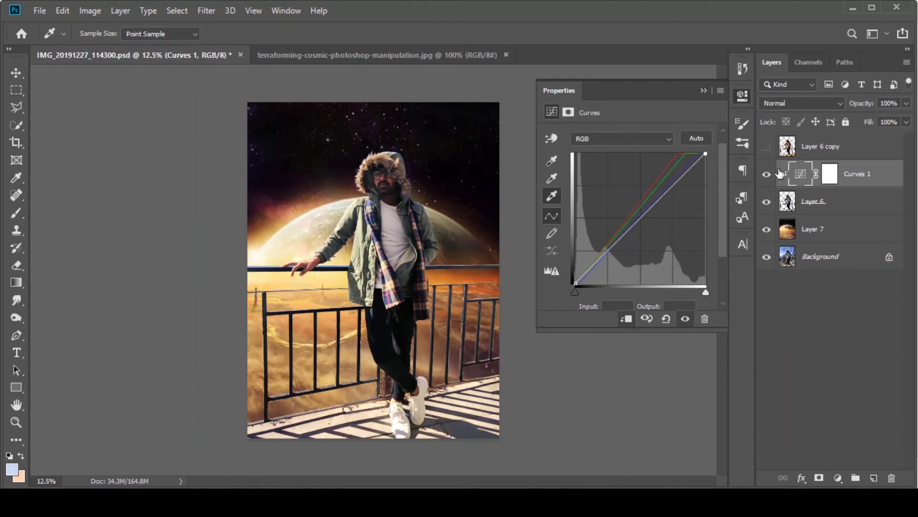
Compare the image with and without Curves 1, leaving the adjustment on.
click(765, 177)
click(766, 177)
click(766, 178)
click(766, 178)
click(765, 178)
click(765, 178)
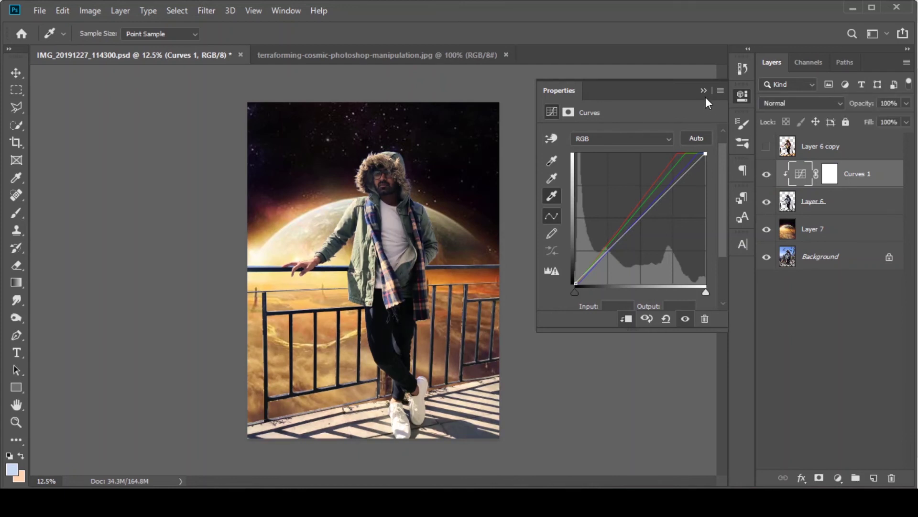